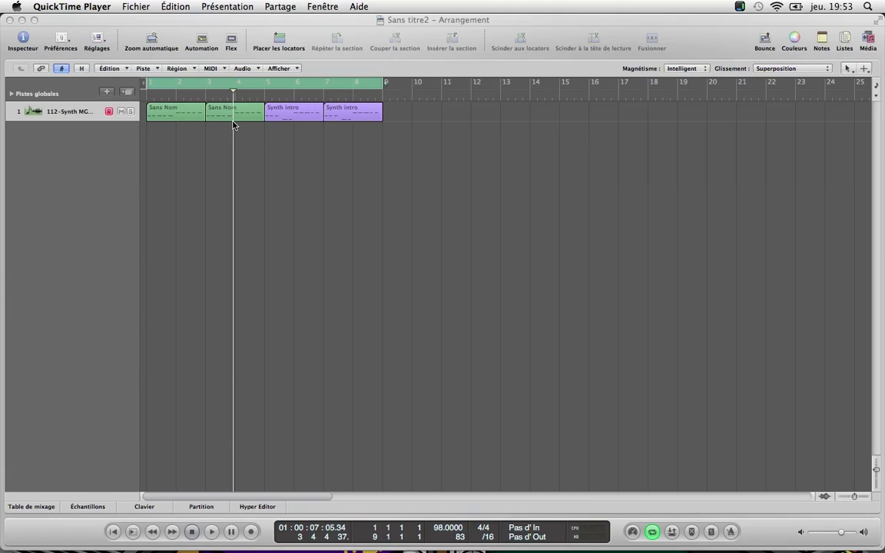
Play back the arrangement and raise the system volume.
click(291, 210)
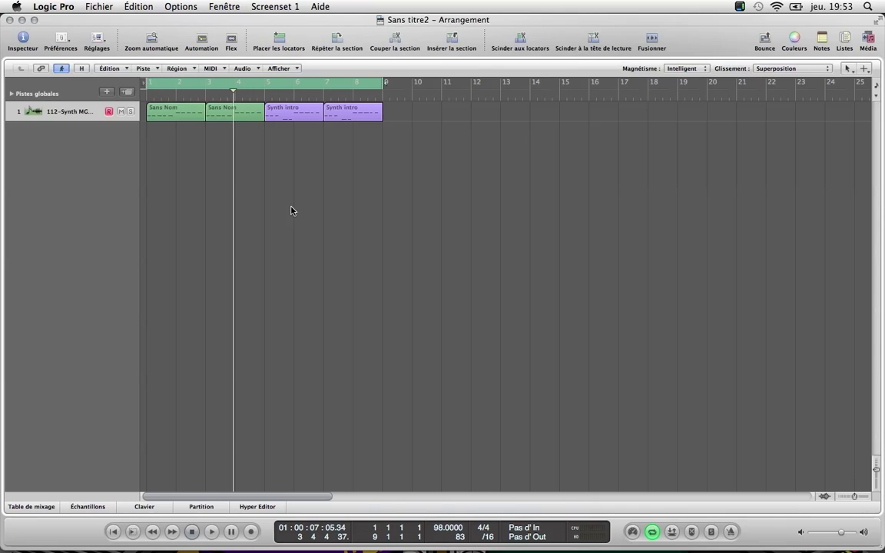
key(space)
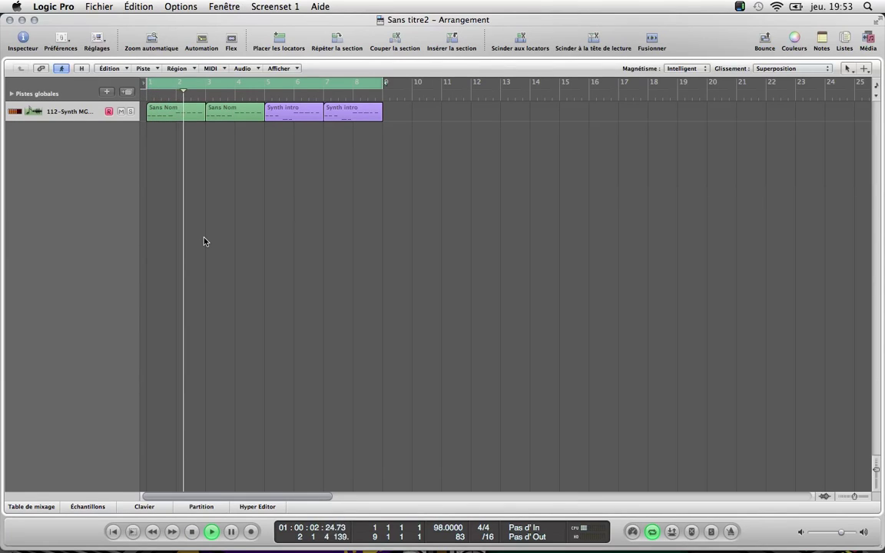
key(XF86AudioRaiseVolume)
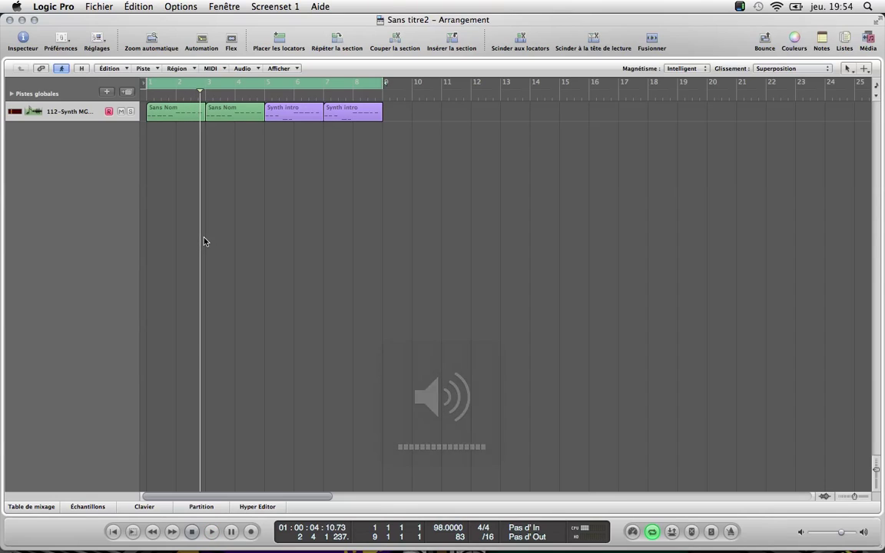
Load the Maximizer - Medium mastering setting on the Output channel strip in the mixer.
key(x)
click(82, 182)
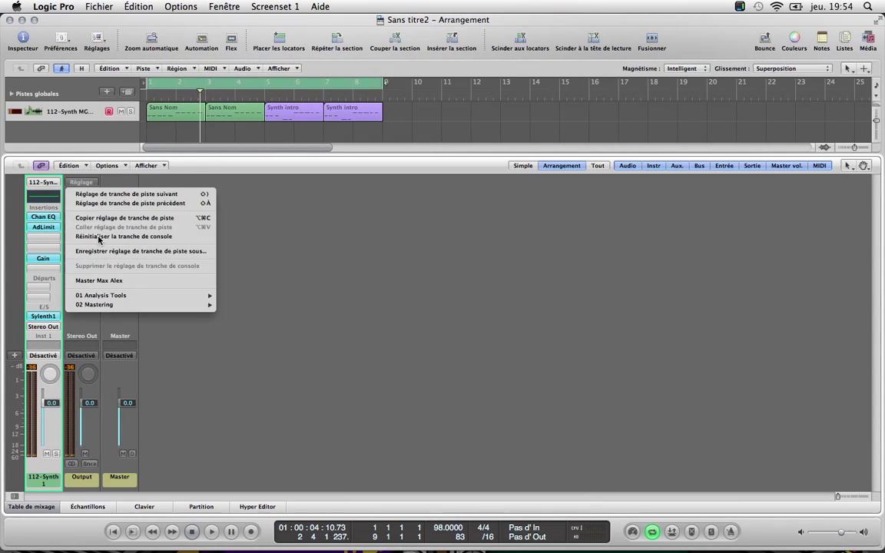
mouse_move(125, 305)
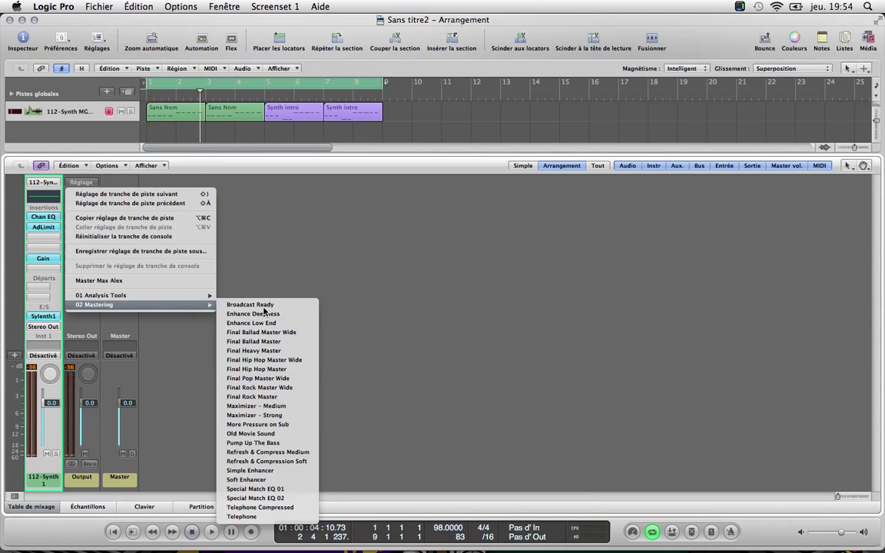
click(263, 407)
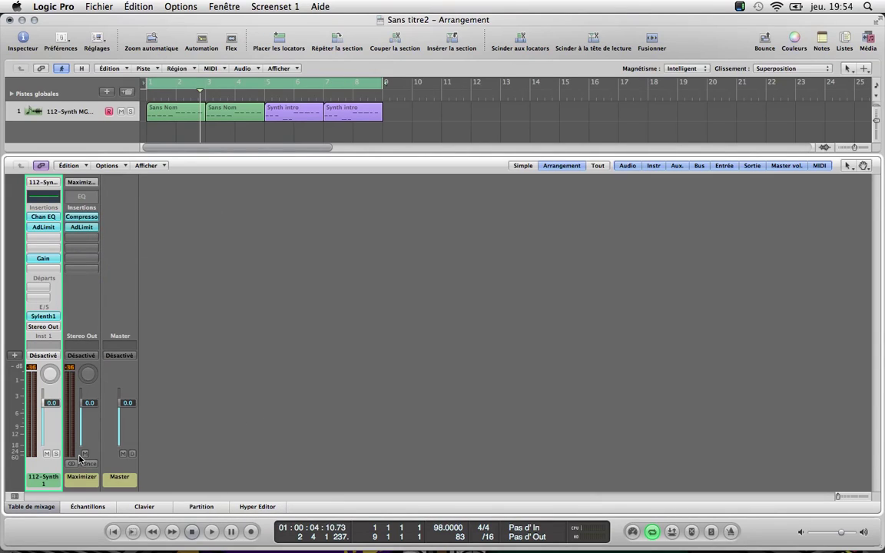
Play the arrangement from the start and sweep the filter control cutoff of the first track's Sylenth1, ending at about 2.21 Hz.
key(x)
key(Return)
key(space)
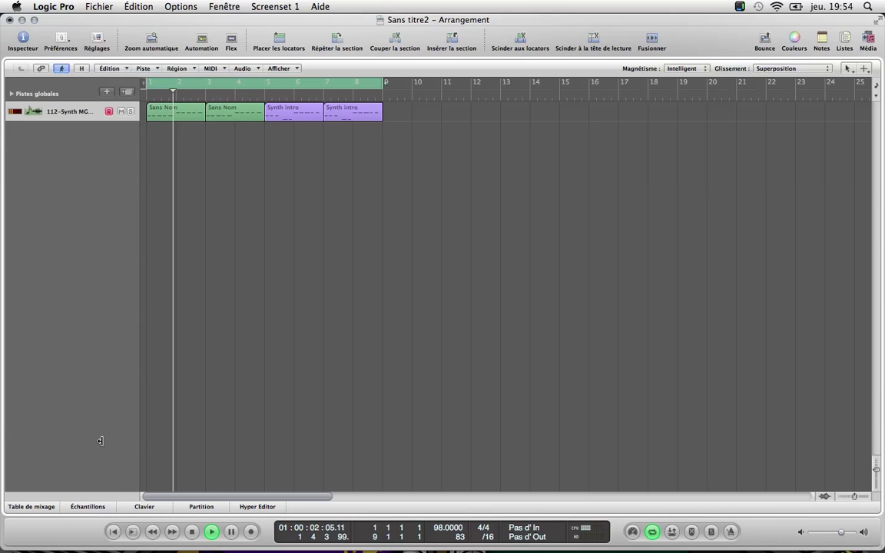
click(46, 507)
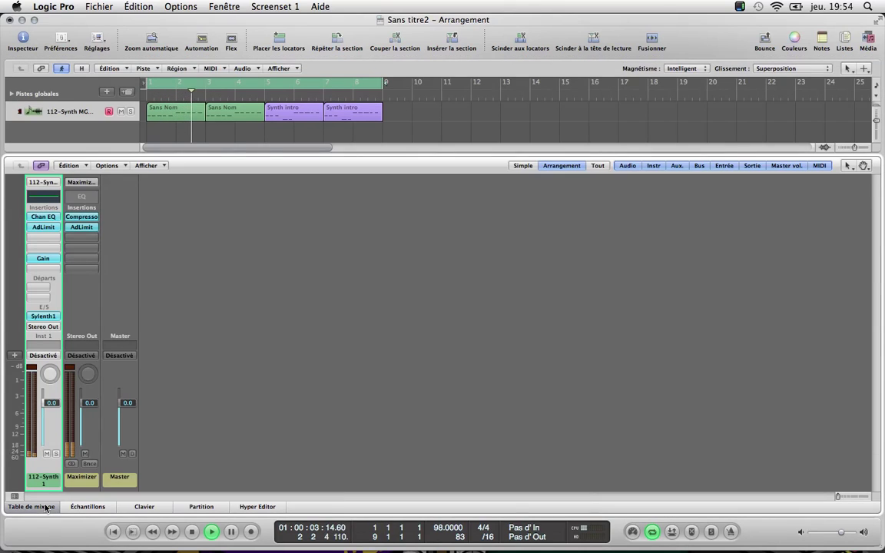
click(46, 315)
drag(273, 294, 271, 266)
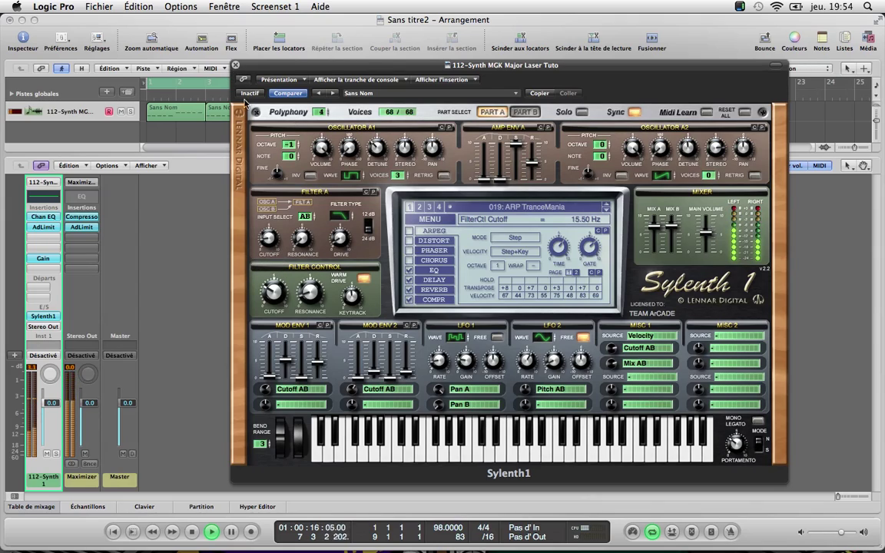
drag(271, 292, 279, 328)
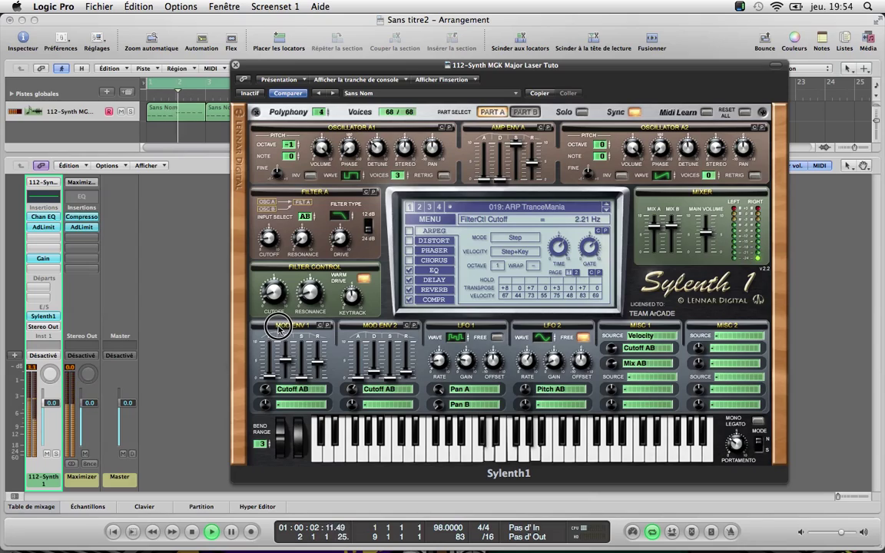
click(236, 66)
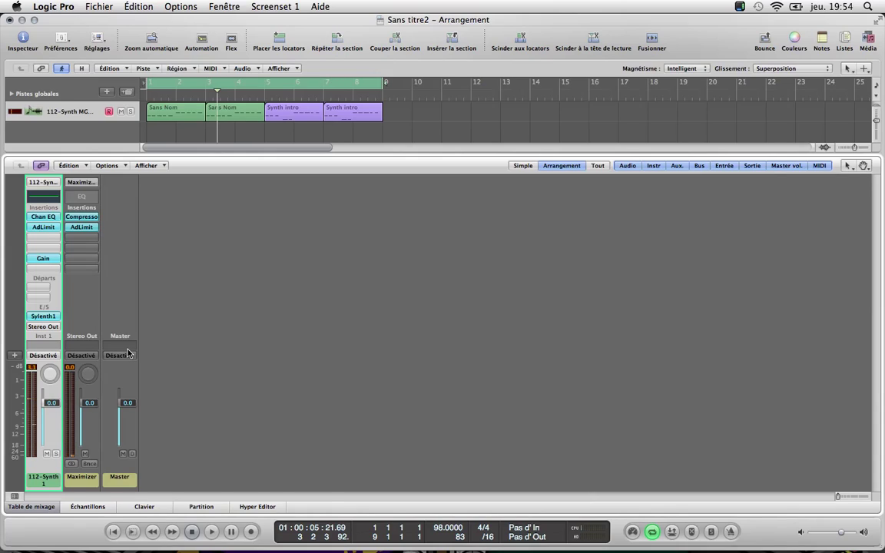
Examine the Sylenth1 settings of the 112-Synth track from the mixer and close the instrument window.
key(x)
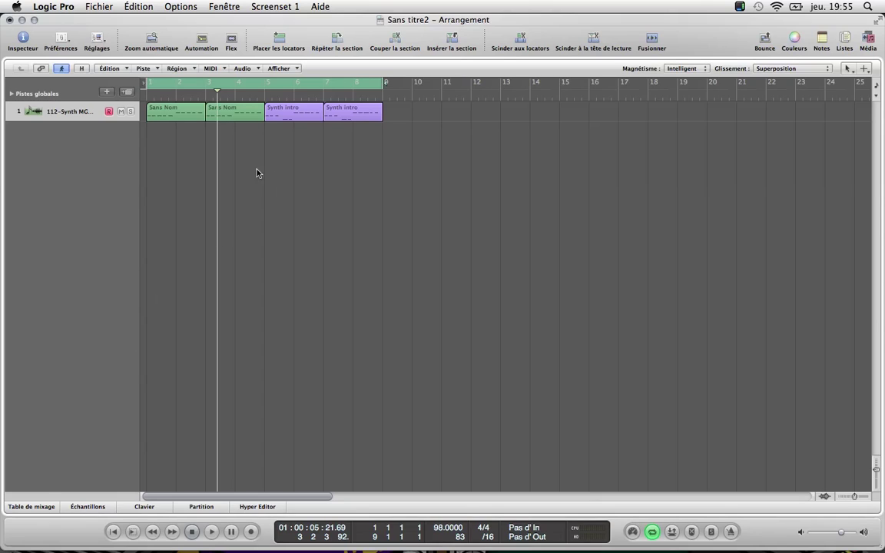
click(23, 508)
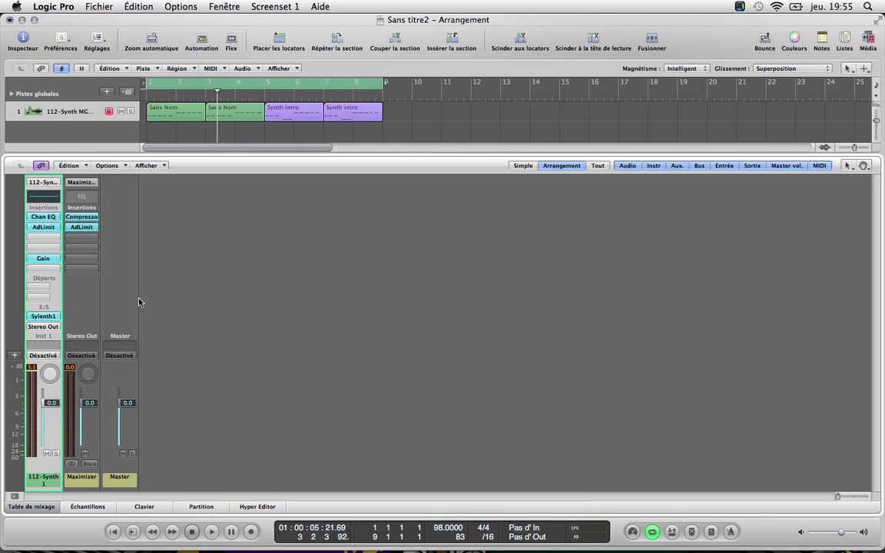
click(47, 318)
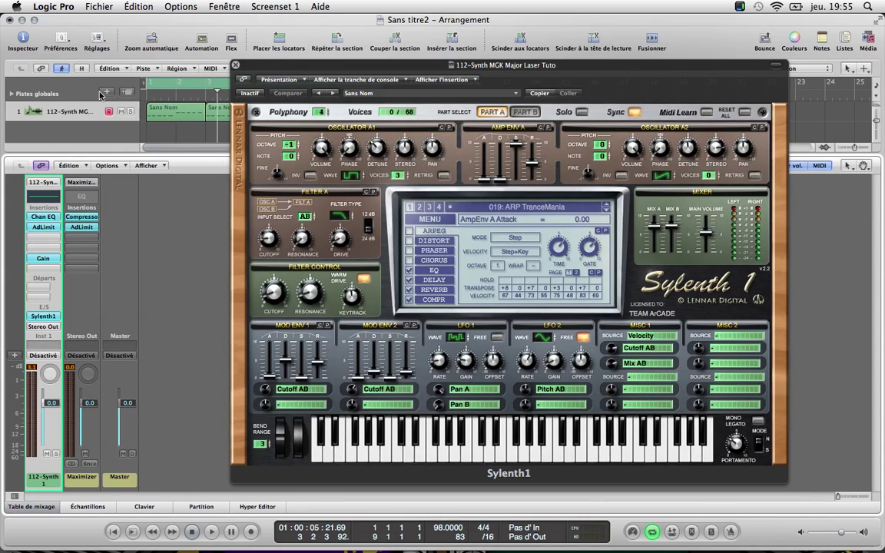
click(236, 64)
click(106, 92)
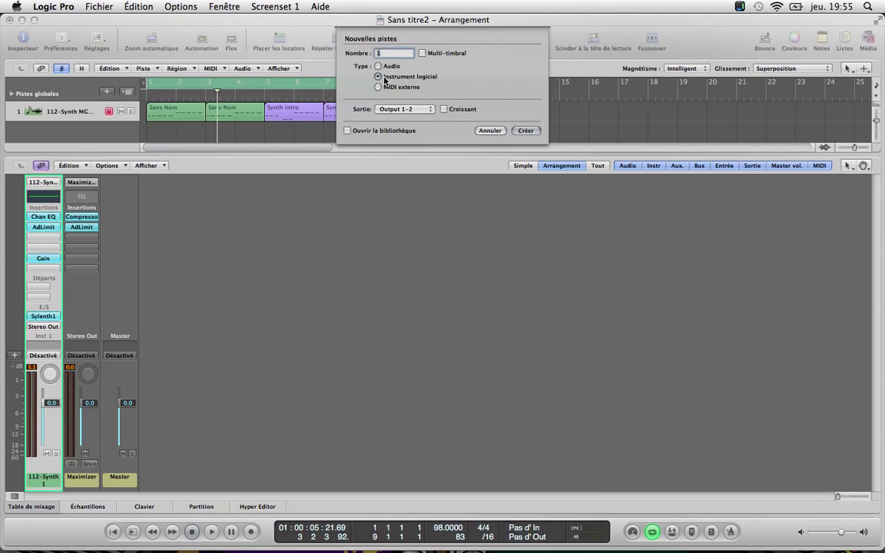
click(501, 132)
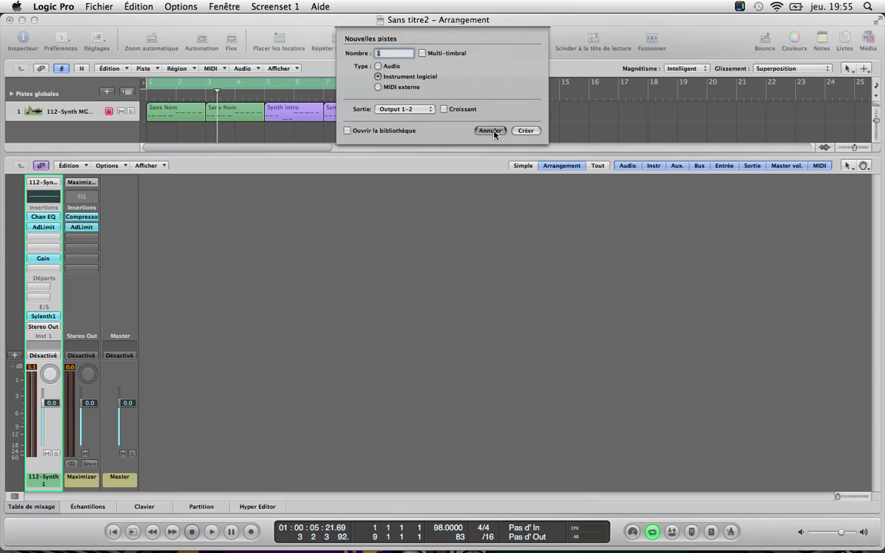
click(40, 507)
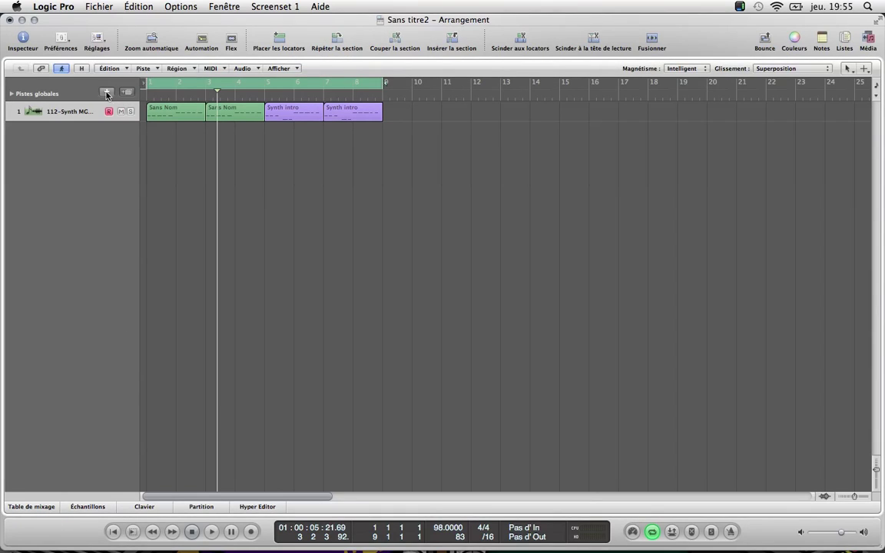
Create one new software instrument track on Output 1-2 and load the stereo LennarDigital Sylenth1 as its instrument.
click(107, 92)
click(526, 131)
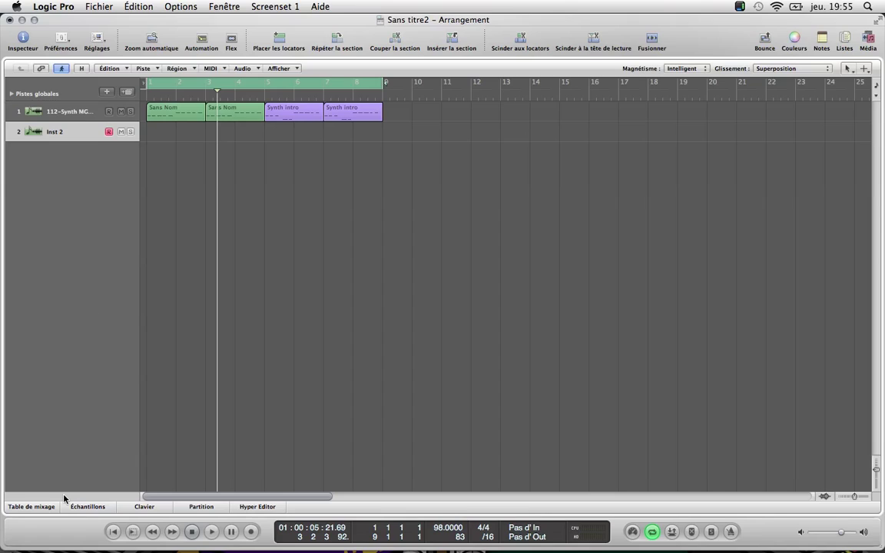
key(i)
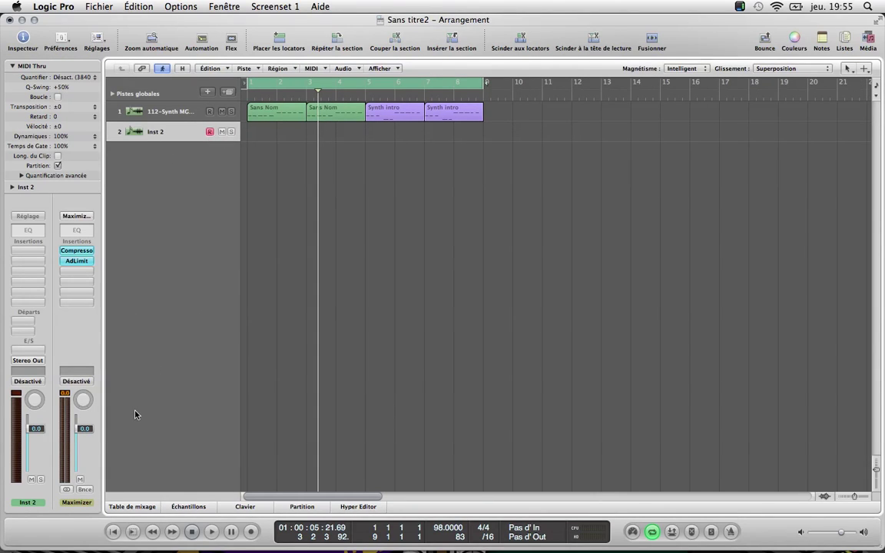
click(28, 349)
click(25, 353)
click(26, 352)
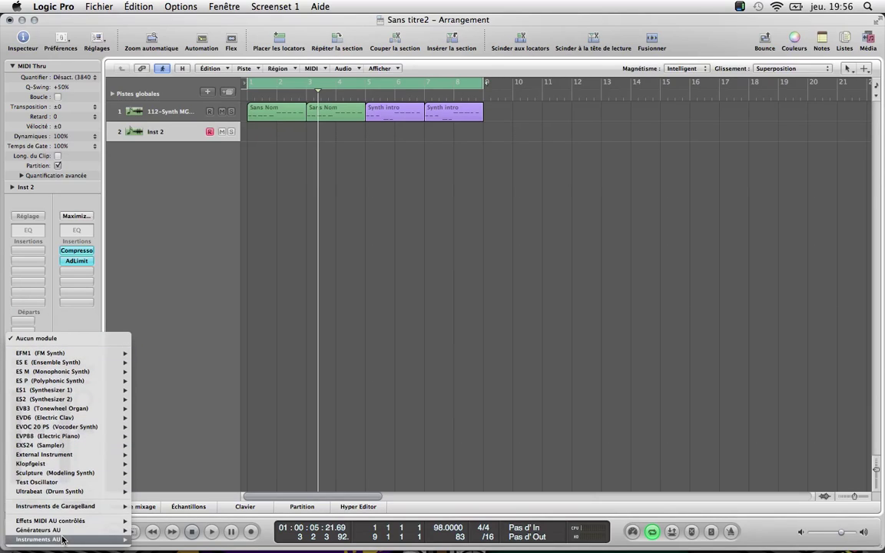
mouse_move(125, 541)
mouse_move(166, 484)
mouse_move(254, 484)
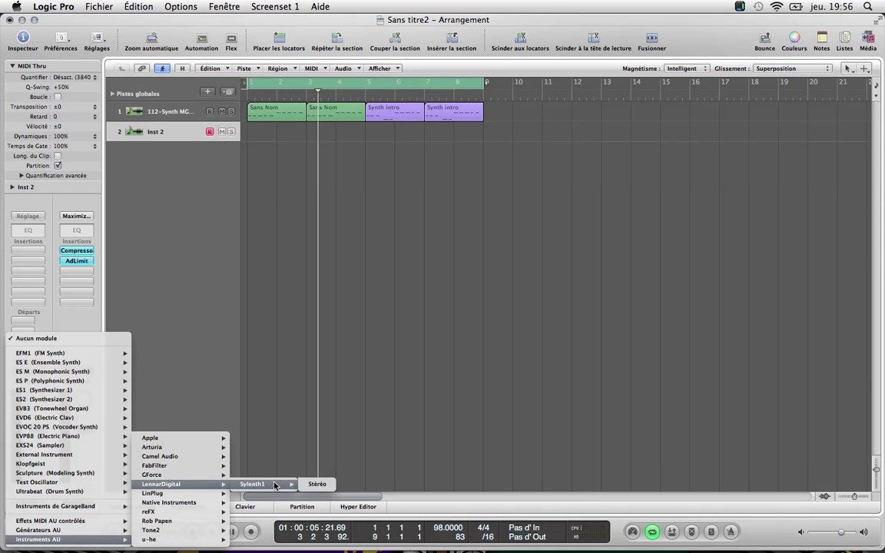
click(316, 484)
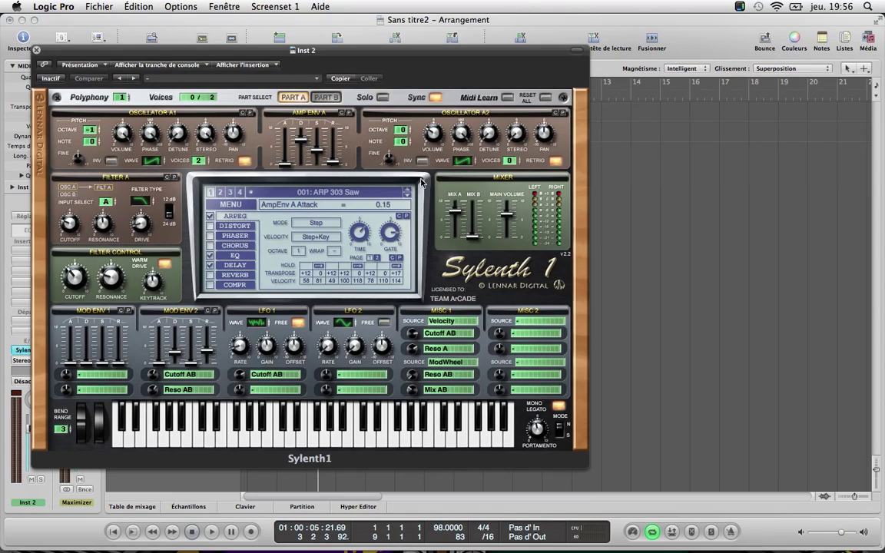
Load the preset 019: ARP TranceMania in the new track's Sylenth1.
drag(251, 54, 374, 53)
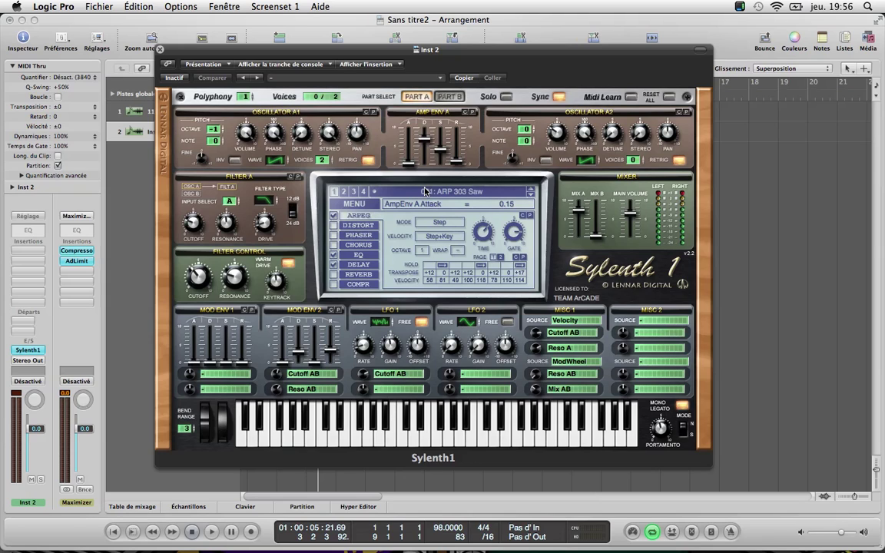
drag(371, 49, 341, 48)
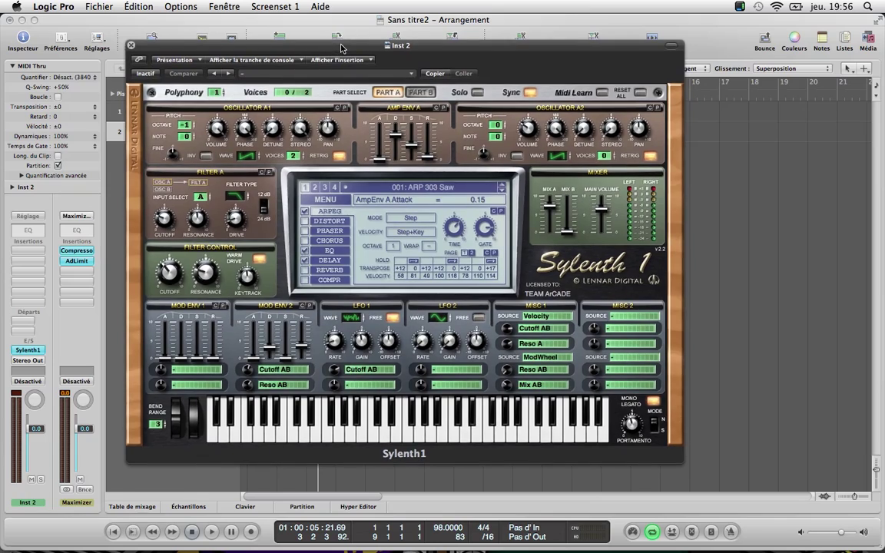
click(303, 188)
click(427, 188)
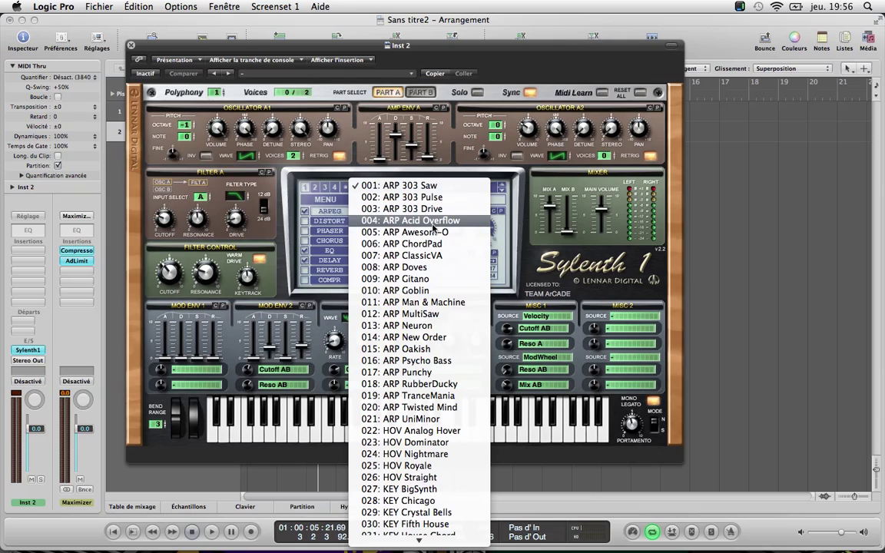
click(434, 395)
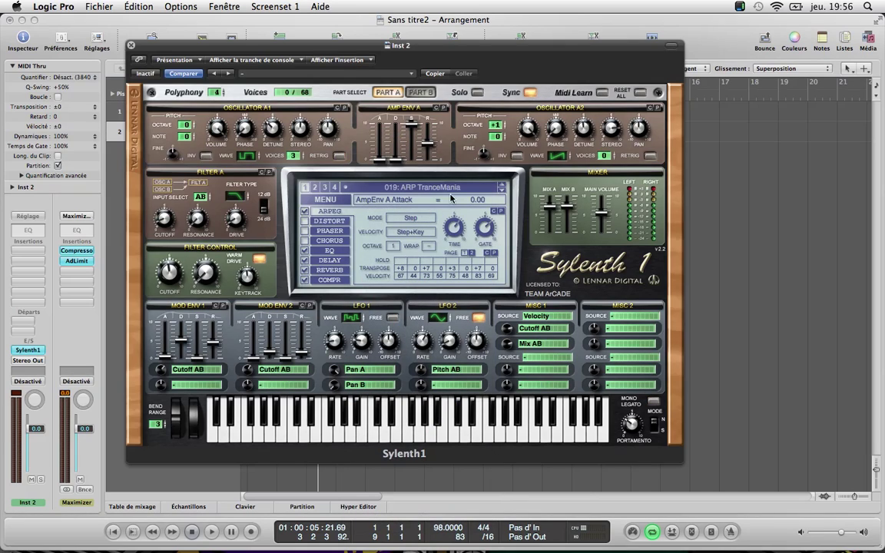
Turn off Sylenth1's arpeggiator and lower the filter control cutoff to about 2.31 Hz.
click(305, 211)
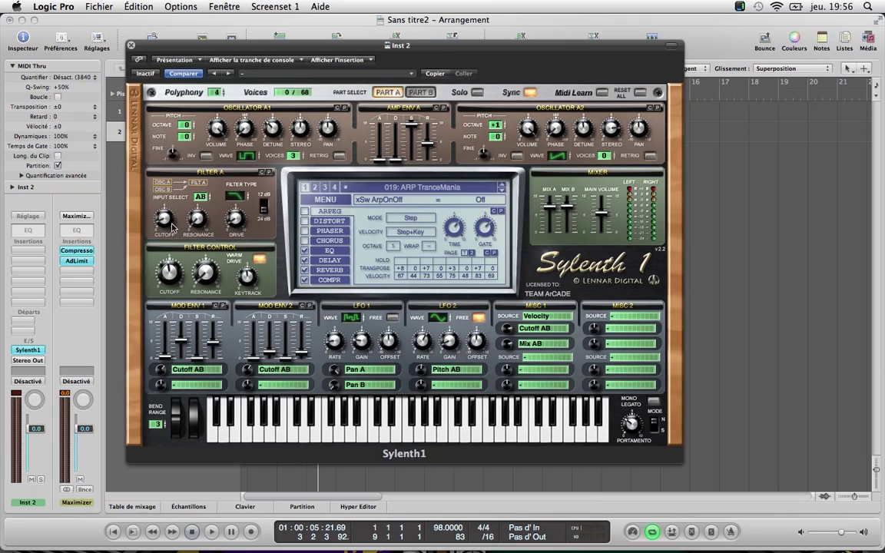
click(171, 276)
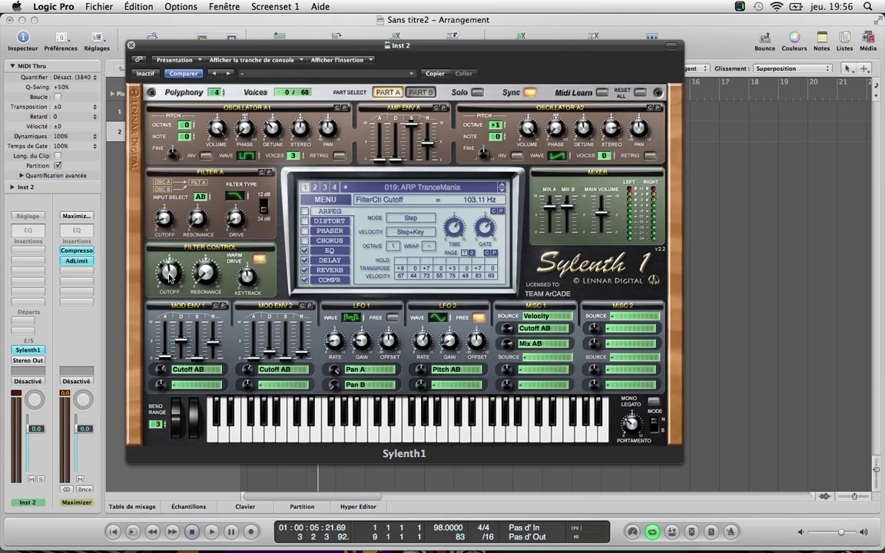
drag(168, 272, 175, 327)
Examine Sylenth1's delay, reverb and compressor settings and return to the arpeggiator page.
click(332, 260)
click(335, 271)
click(336, 280)
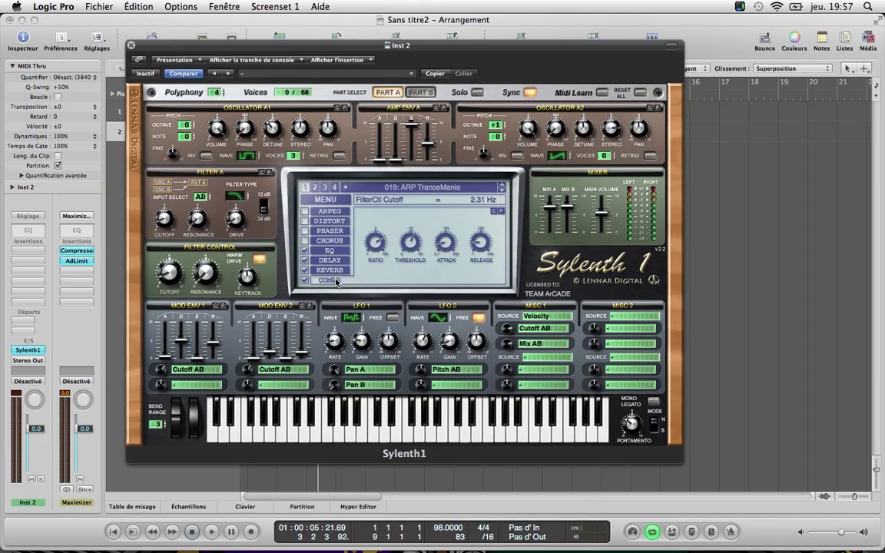
click(329, 213)
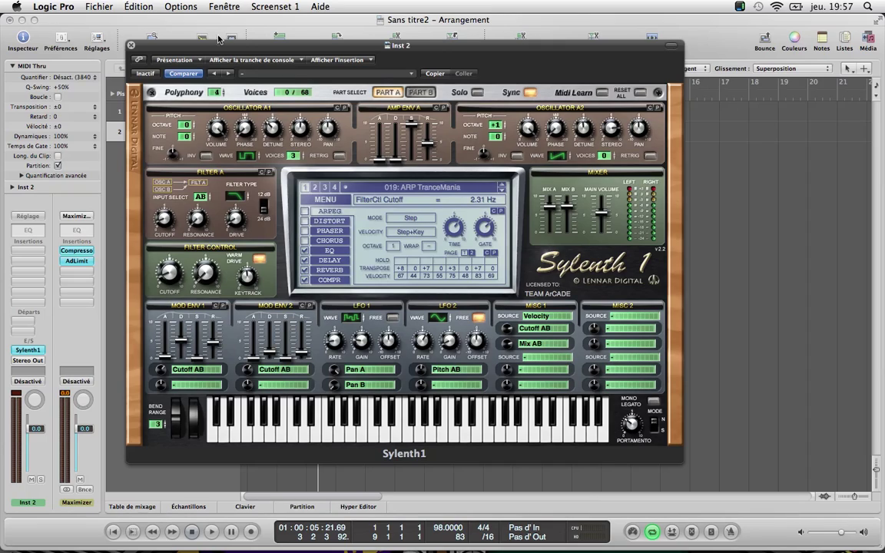
Move the Sylenth1 window off the arrangement and select all four regions on the first track.
drag(206, 45, 500, 75)
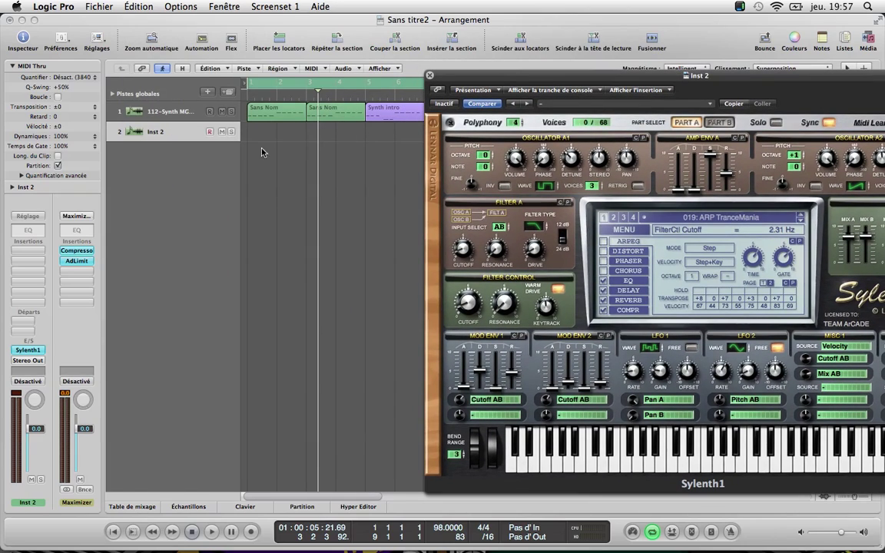
drag(267, 139, 411, 113)
click(463, 80)
drag(464, 81, 561, 98)
drag(416, 114, 255, 104)
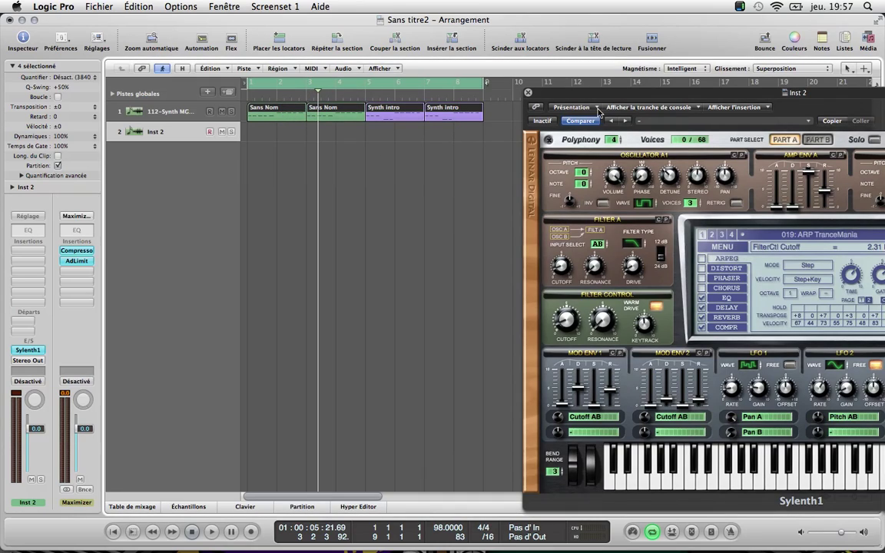
Audition a G2 note on the Inst 2 track with the on-screen typing keyboard and turn off Sylenth1's delay.
key(super+k)
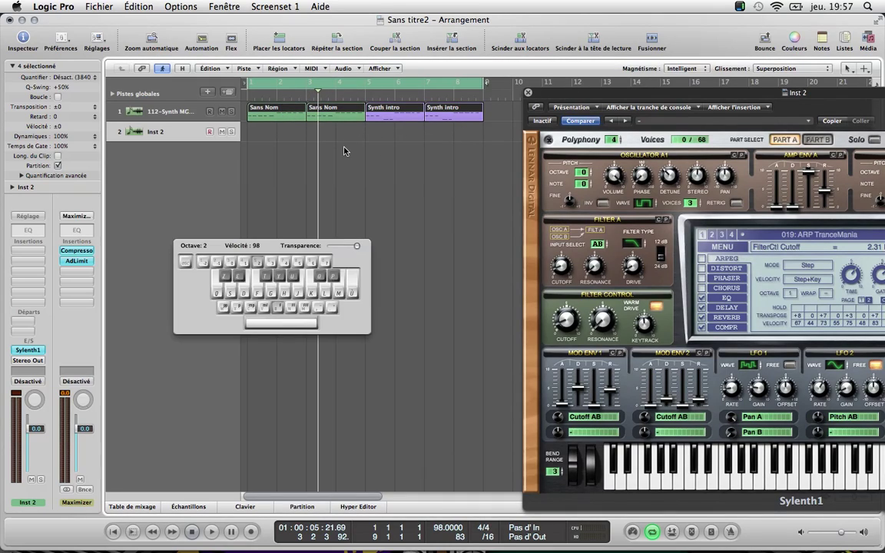
key(g)
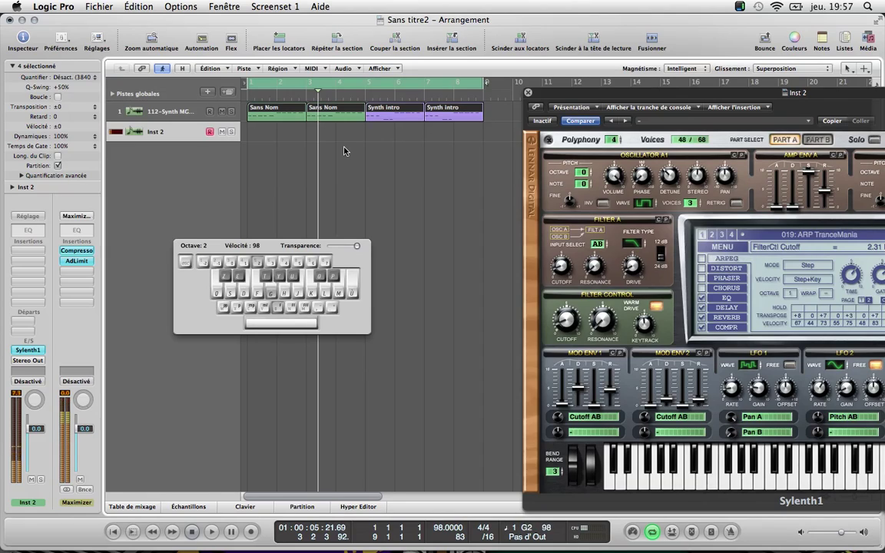
click(701, 308)
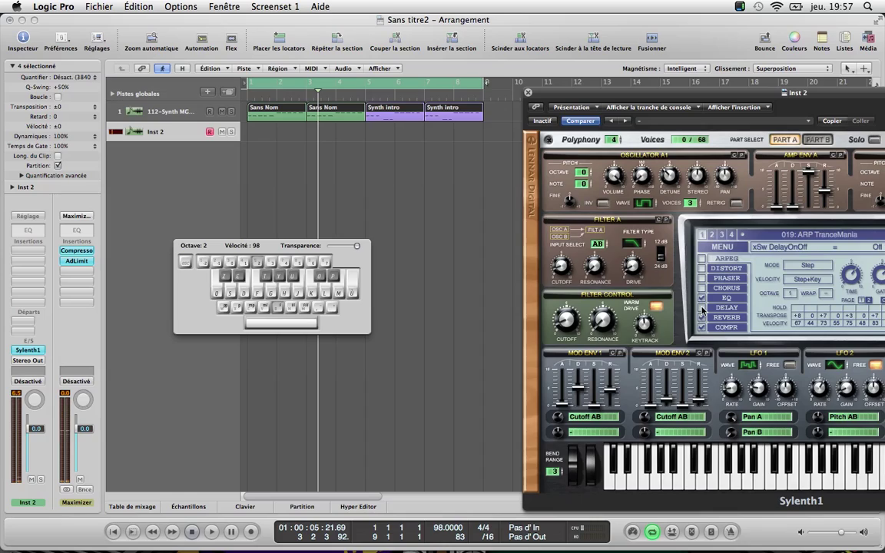
Audition a low note, adjust Sylenth1's reverb dry/wet and set its size to about 5.46, finishing on the arpeggiator page.
click(258, 286)
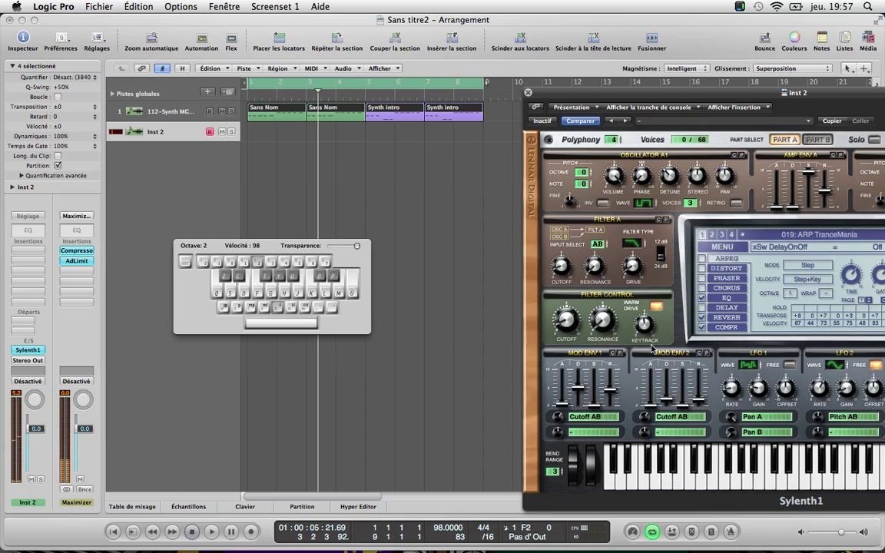
click(701, 317)
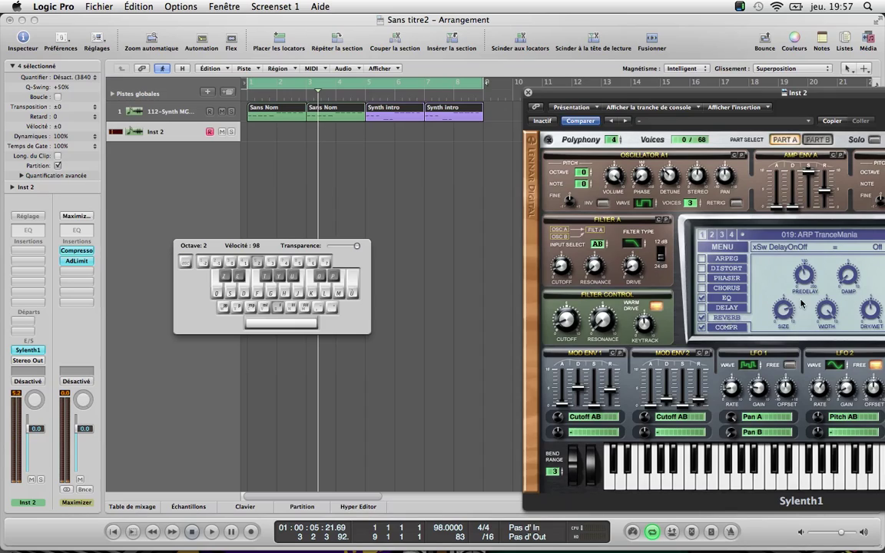
drag(872, 310, 872, 328)
drag(783, 311, 787, 345)
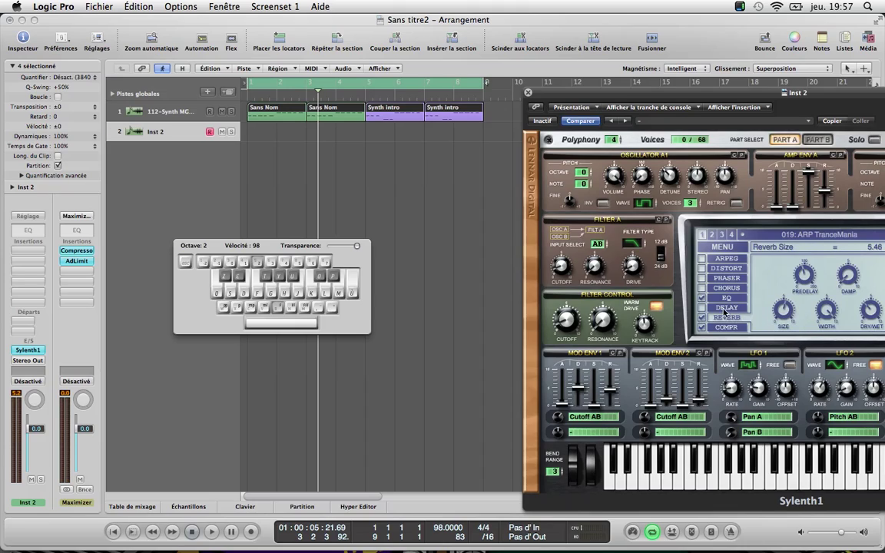
click(724, 259)
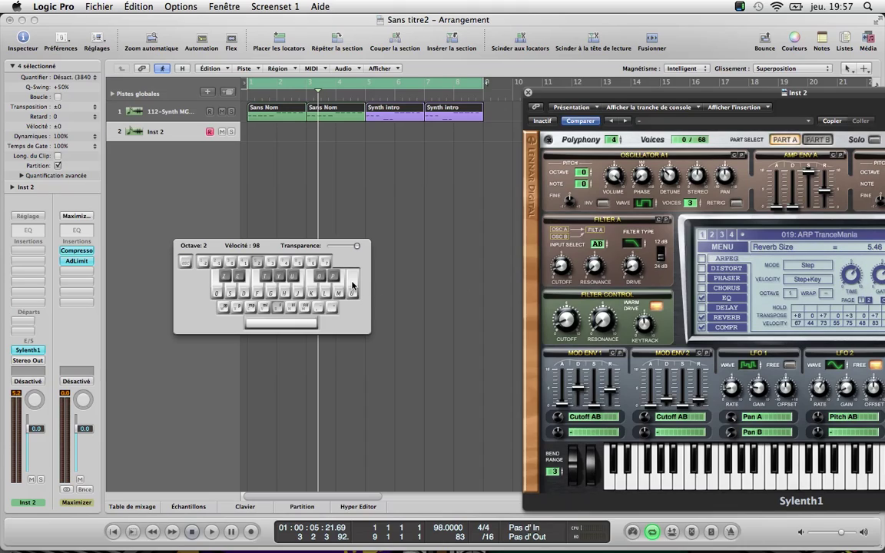
Hide the on-screen typing keyboard and move all four regions from the first track to the Inst 2 track.
key(super+k)
key(super+k)
key(super+k)
drag(455, 135, 266, 142)
click(270, 111)
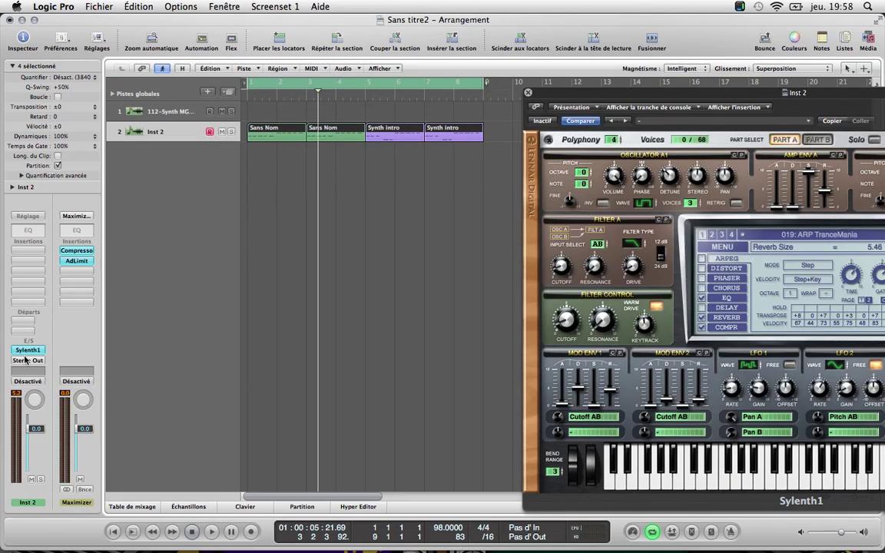
Bring the whole Sylenth1 window into view and check the preset list around ARP TranceMania without changing the preset.
drag(557, 93, 286, 84)
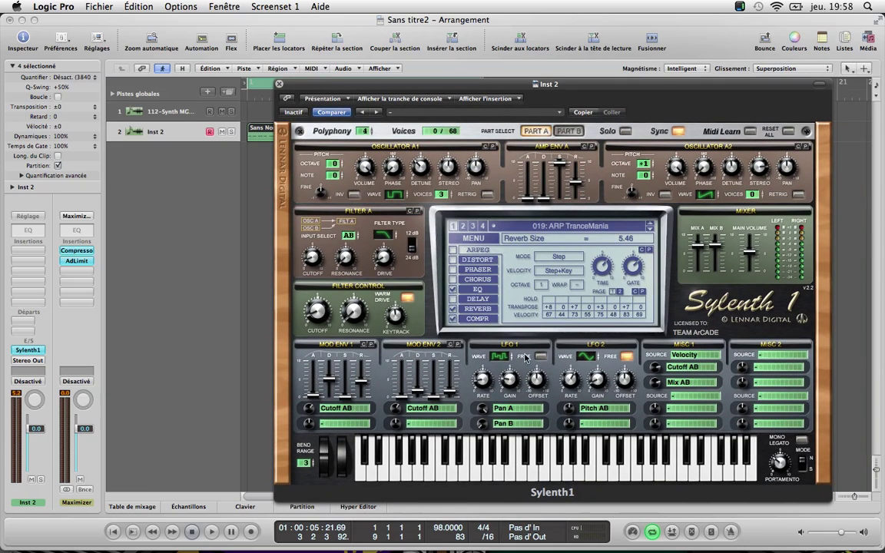
drag(309, 90, 332, 107)
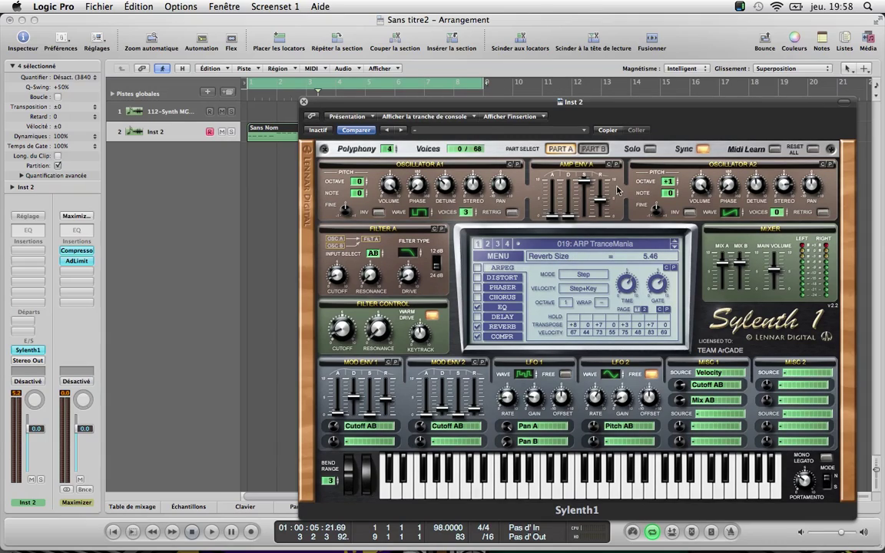
click(614, 248)
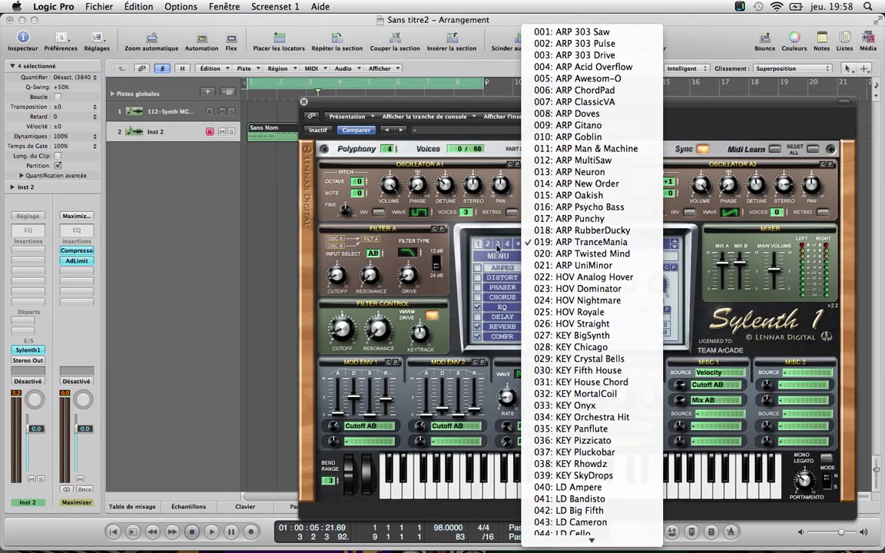
click(376, 108)
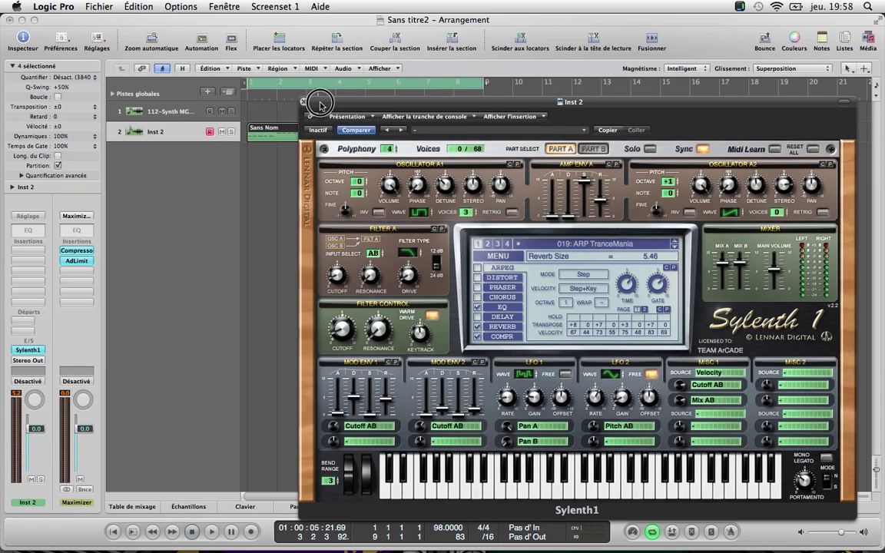
Place the Sylenth1 window below the tracks, play the loop and sweep the filter control cutoff up to about 10.56 Hz.
drag(305, 102, 174, 186)
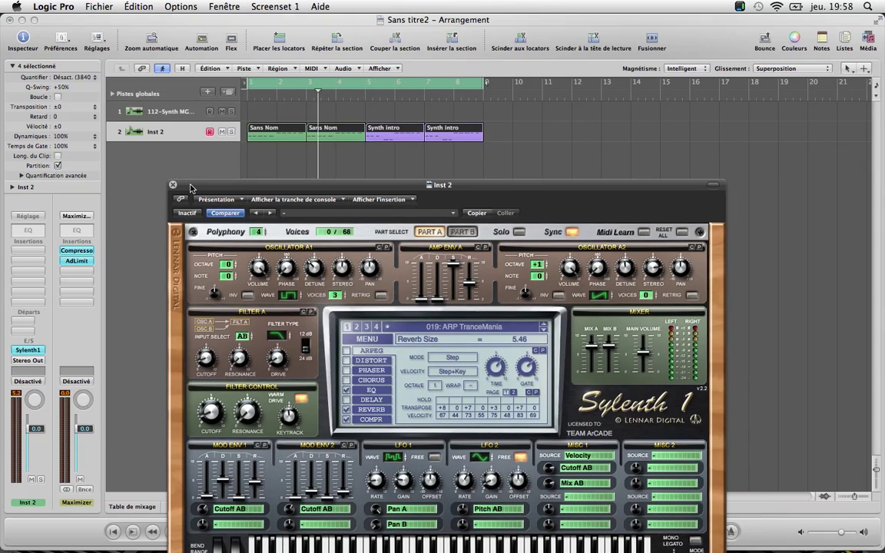
key(space)
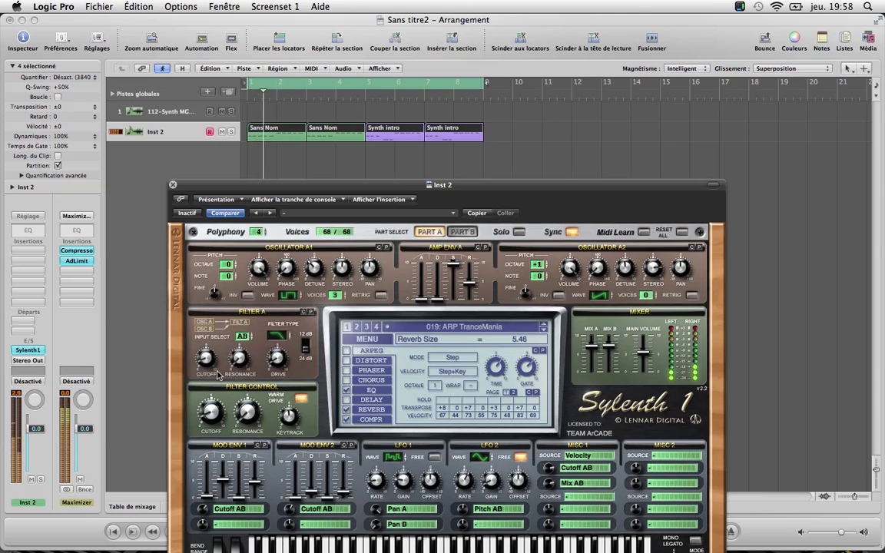
click(209, 413)
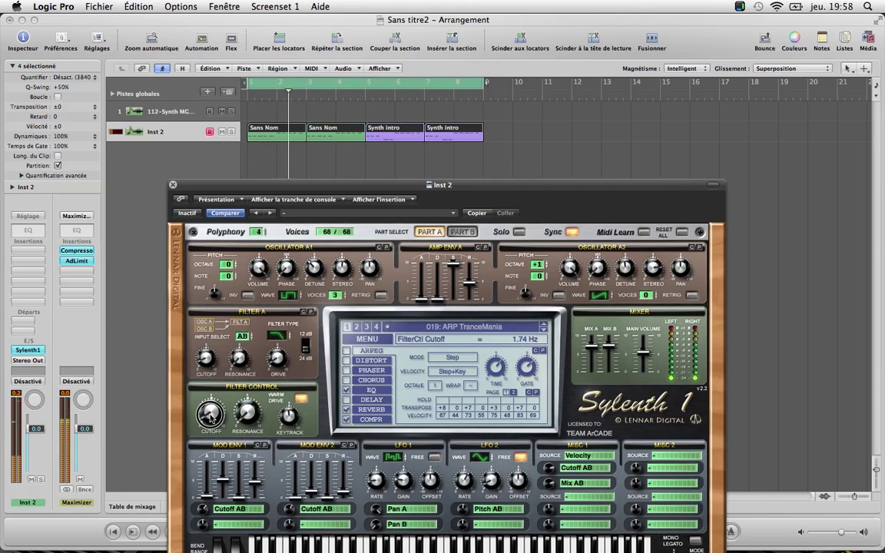
drag(210, 415, 177, 341)
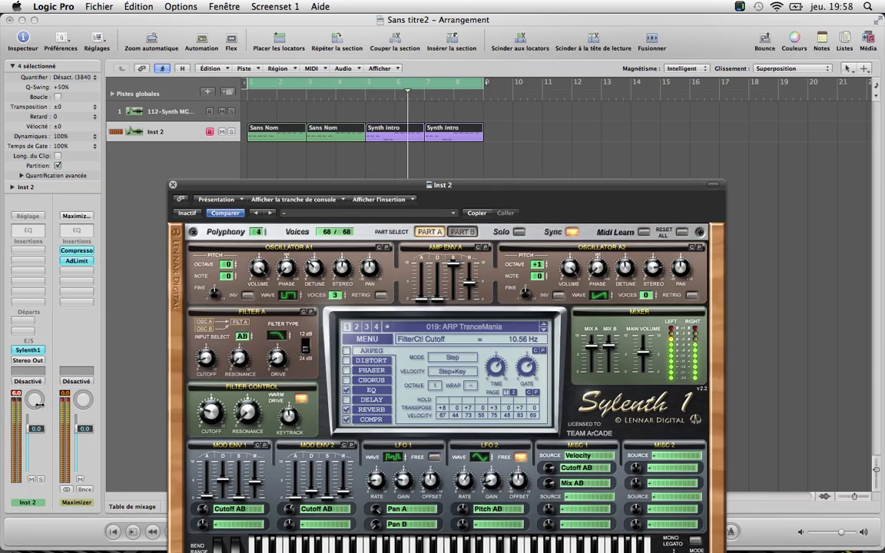
Lower the Inst 2 volume to about -11.4 dB, reset its peak indicator and bring the filter control cutoff to about 2.67 Hz.
drag(36, 426, 32, 468)
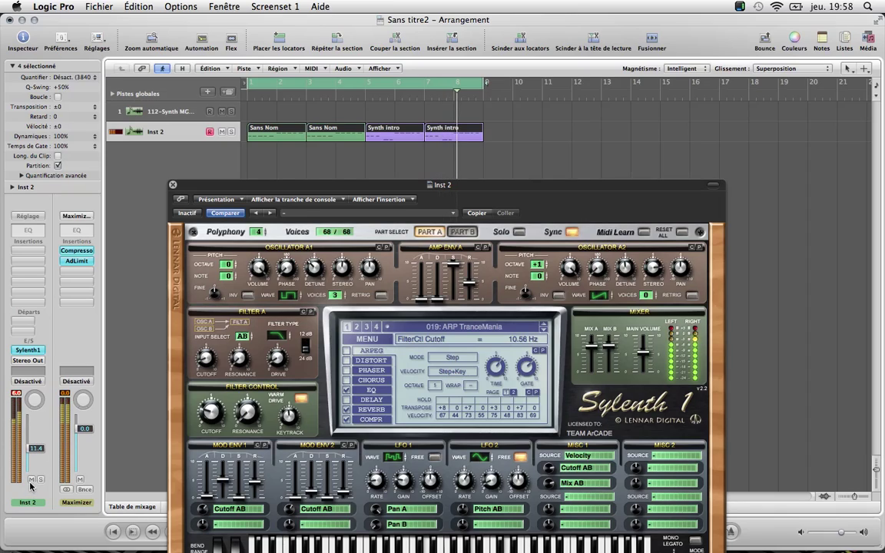
click(20, 394)
mouse_move(210, 416)
mouse_down()
mouse_move(209, 407)
mouse_move(212, 435)
mouse_up()
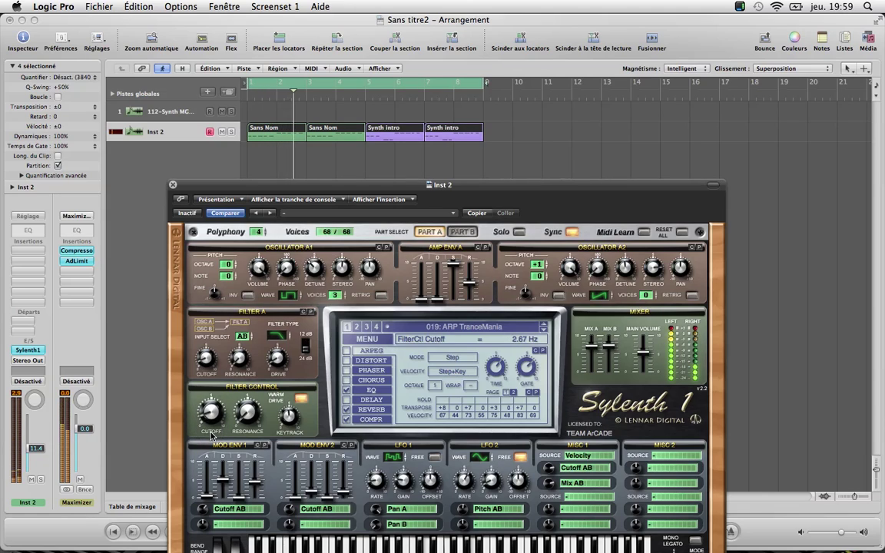
Move the Sylenth1 window back up so that the complete plug-in is visible for review.
drag(292, 187, 263, 88)
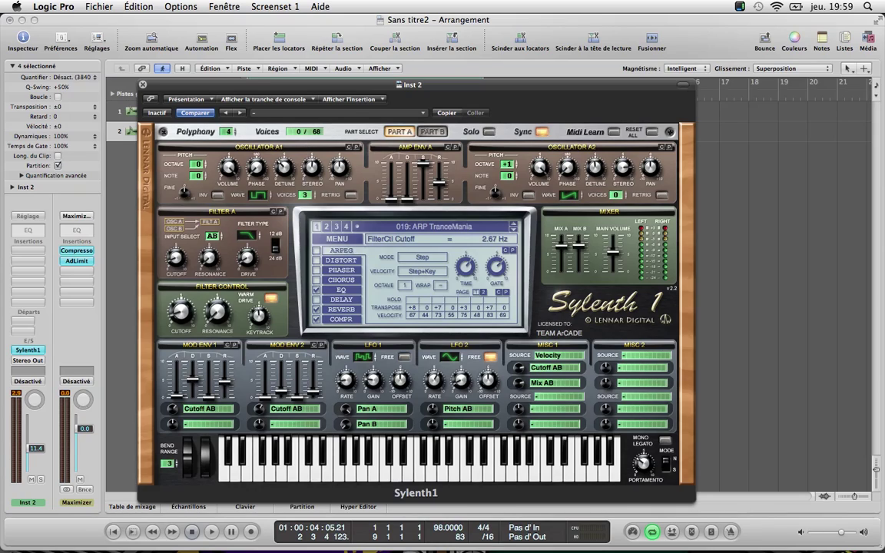
click(809, 539)
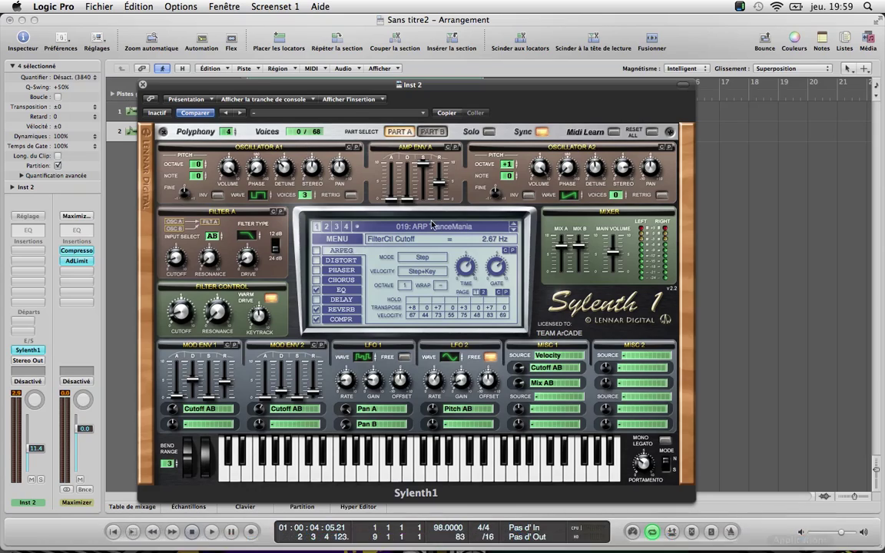